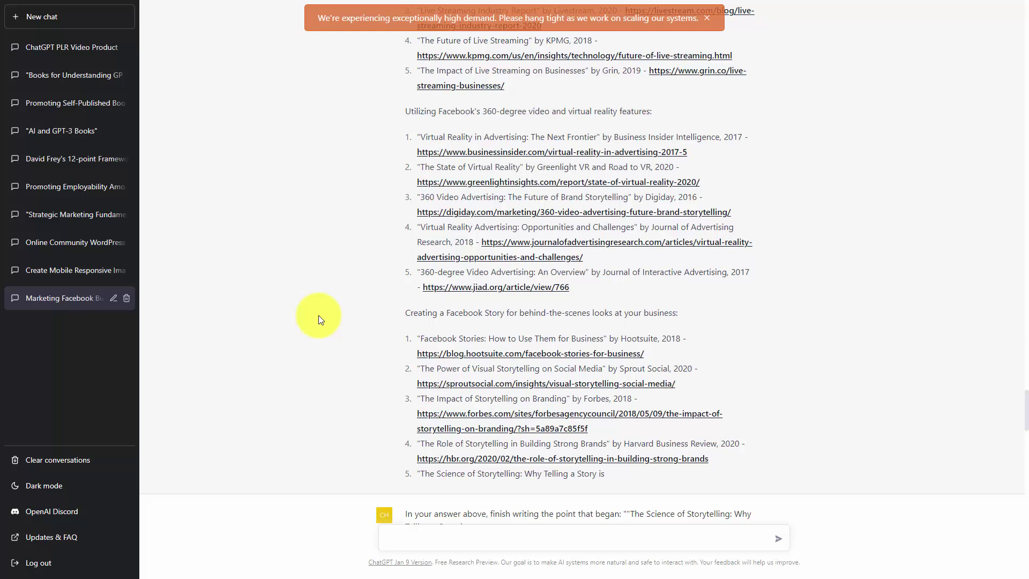
Step: Open the 'Online Community WordPress' chat from the sidebar history to view its plugin list
{"action": "left_click", "coordinate": [121, 242]}
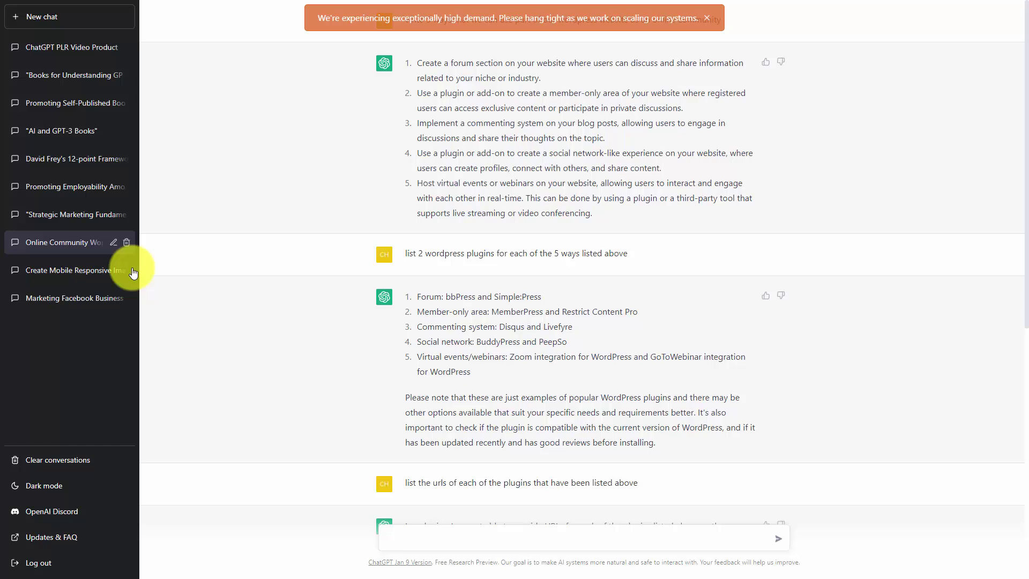